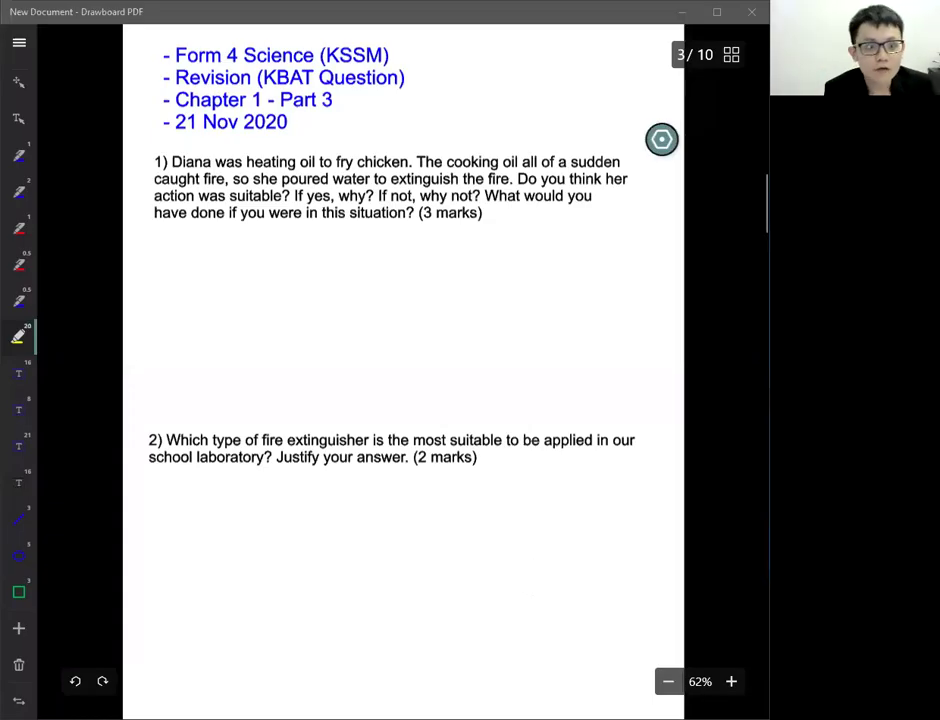
Highlight the 'Form 4 Science (KSSM)' title line and the 'Chapter 1' heading in yellow
click(186, 62)
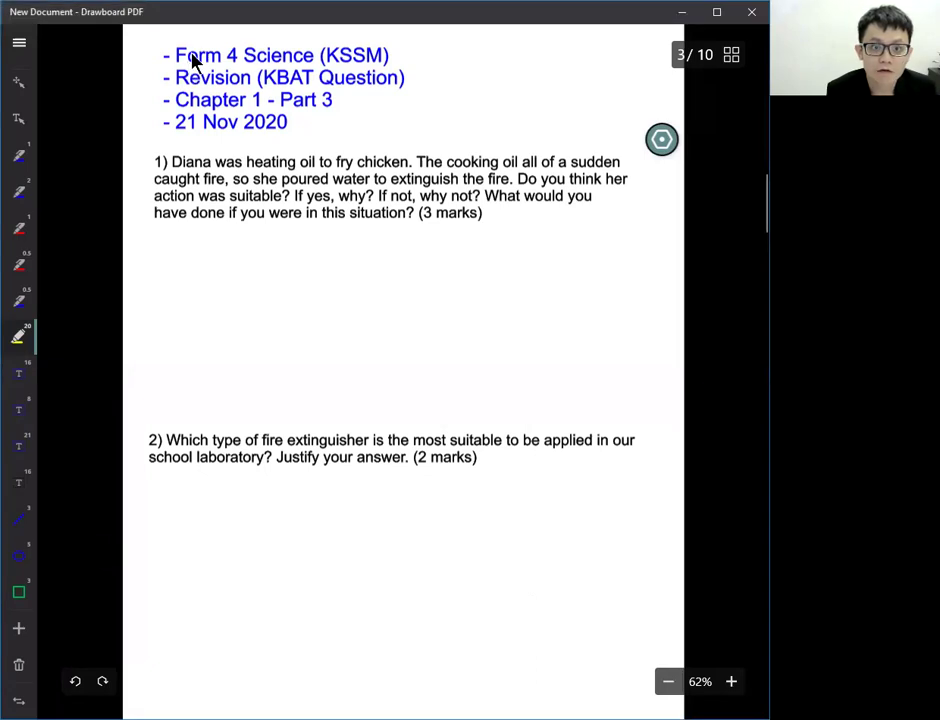
drag(224, 62, 389, 64)
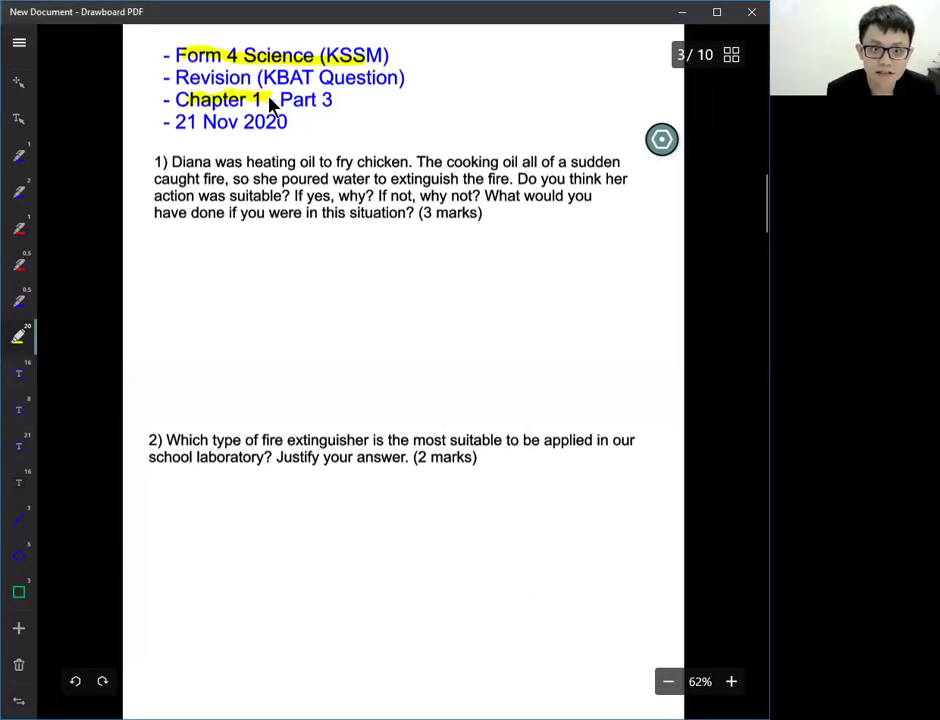
drag(270, 105, 281, 102)
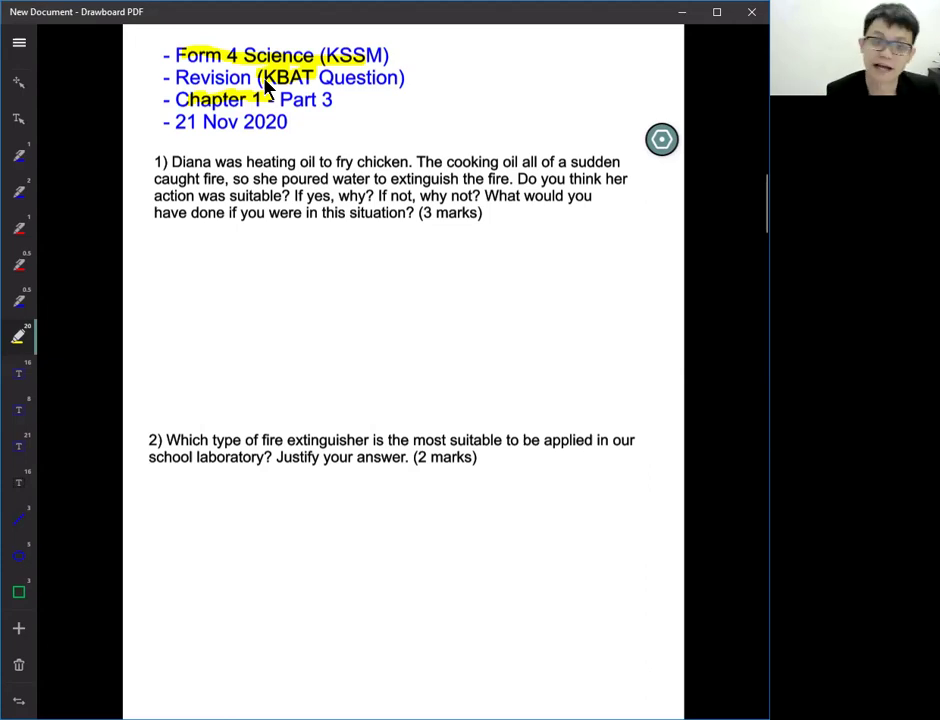
Highlight 'cooking oil', 'water', 'think her', 'action was suitable', 'why not' and 'have done if you' in yellow
click(18, 375)
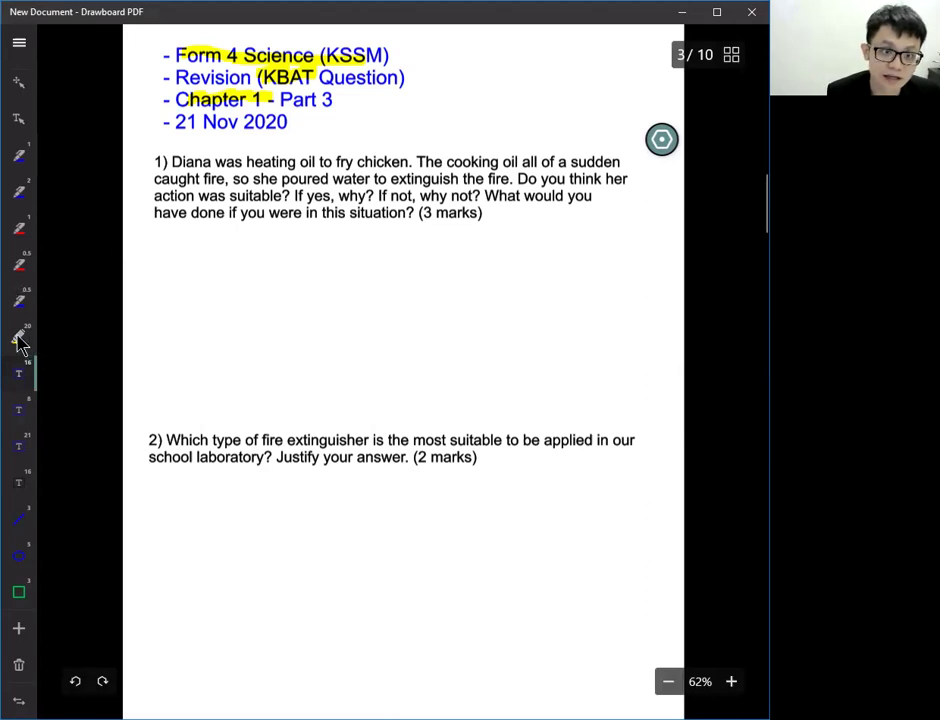
click(18, 337)
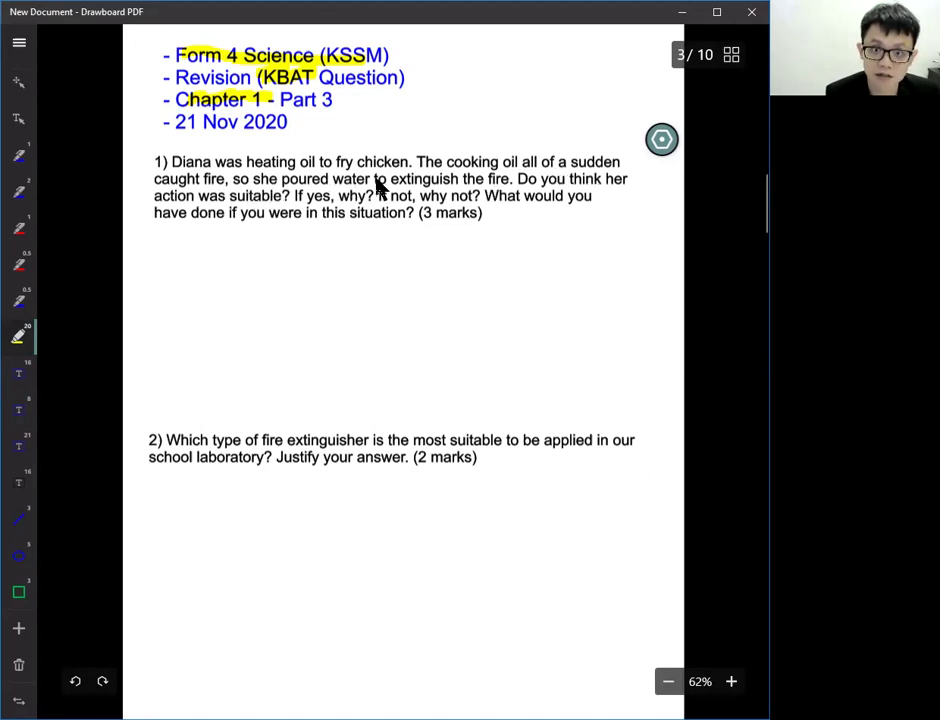
drag(449, 163, 525, 157)
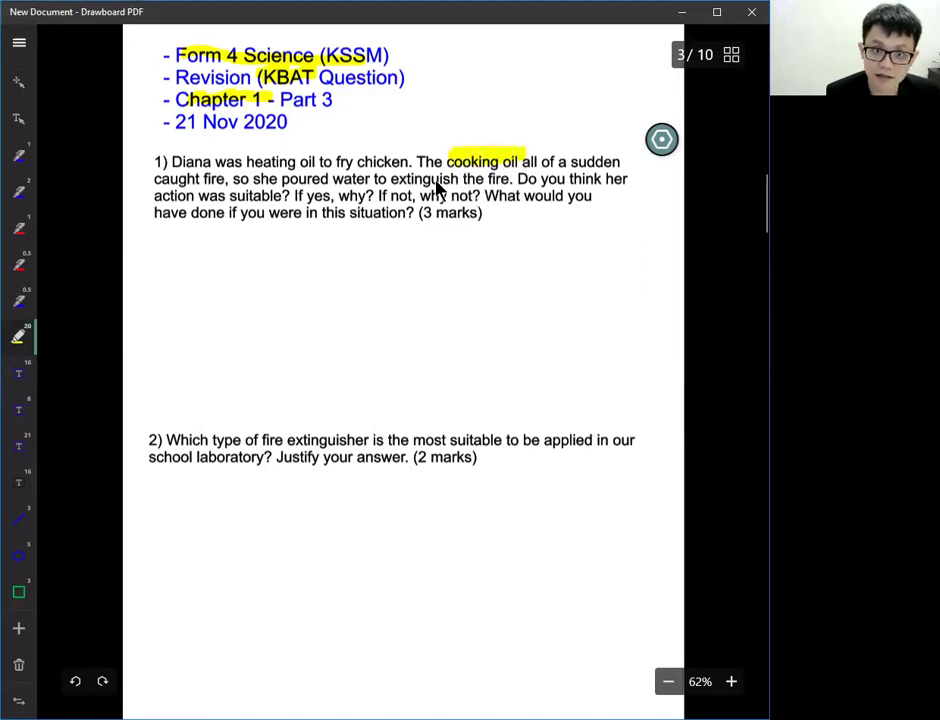
drag(336, 185, 371, 185)
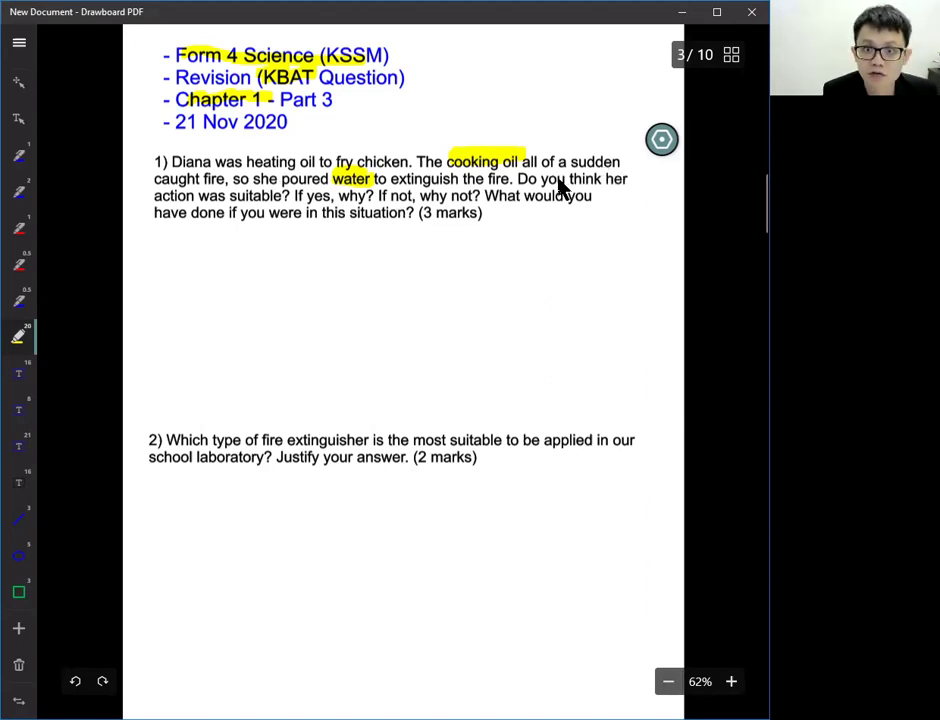
drag(558, 180, 628, 179)
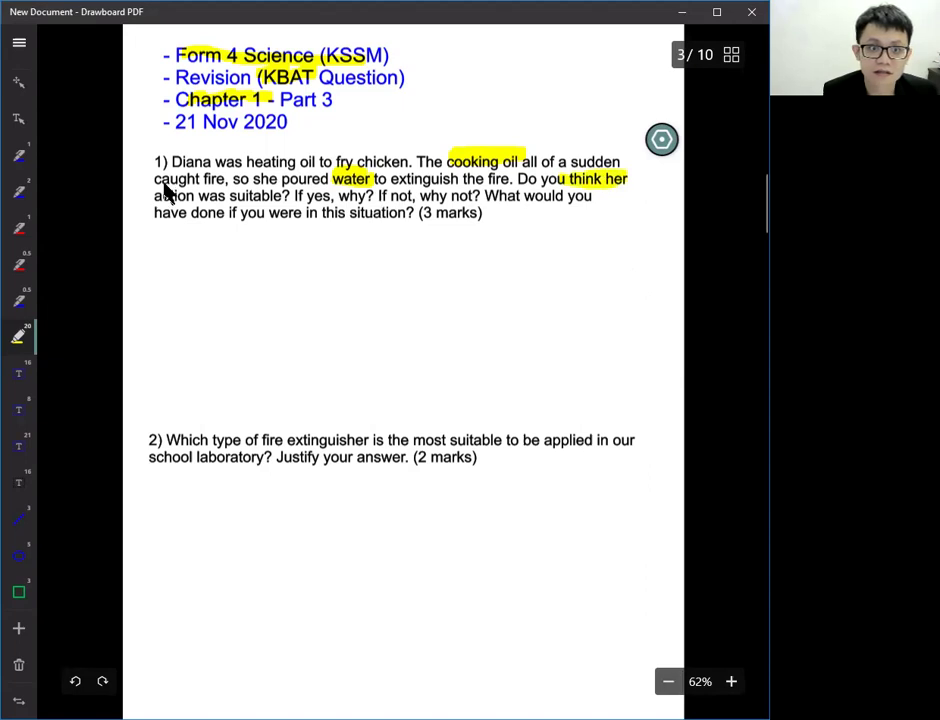
drag(154, 197, 253, 197)
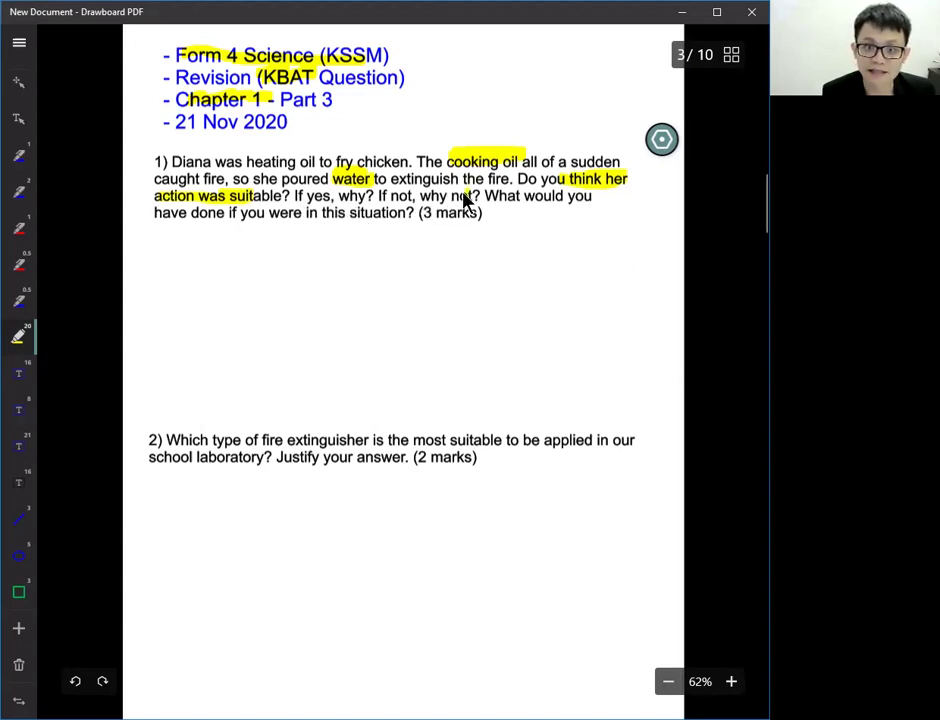
drag(466, 197, 419, 197)
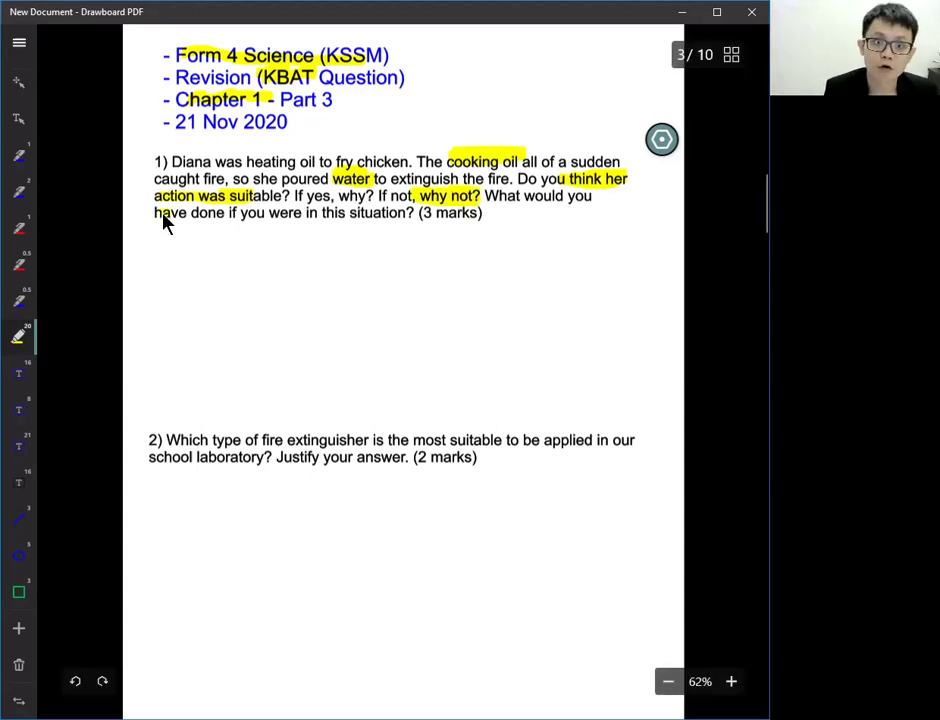
drag(156, 214, 242, 216)
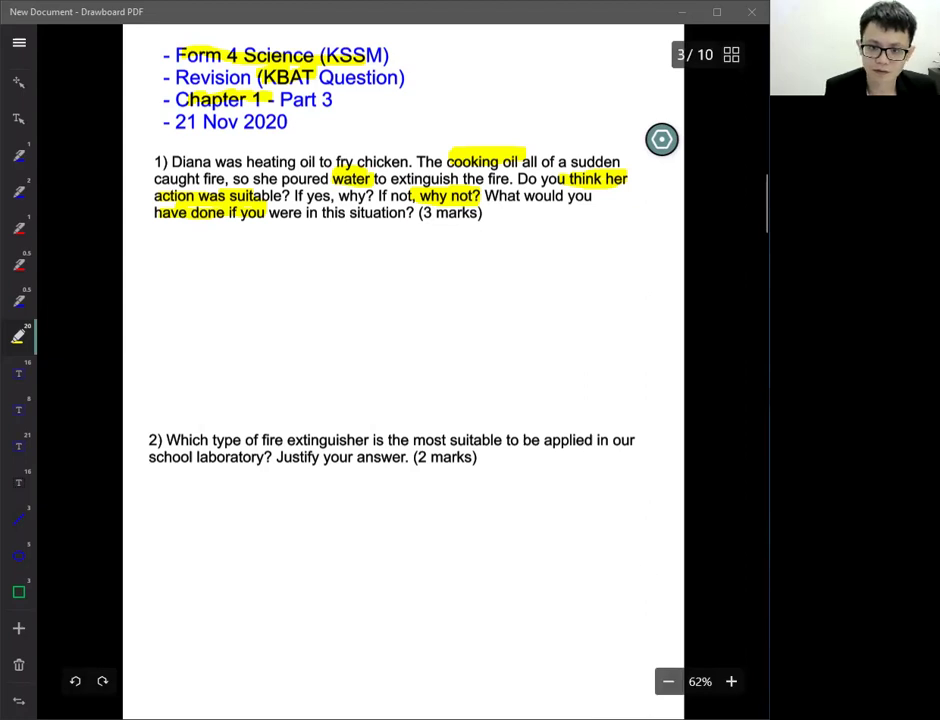
text(- not right. - the fire will get worse, spread - use a wet cloth, fire extinguisher)
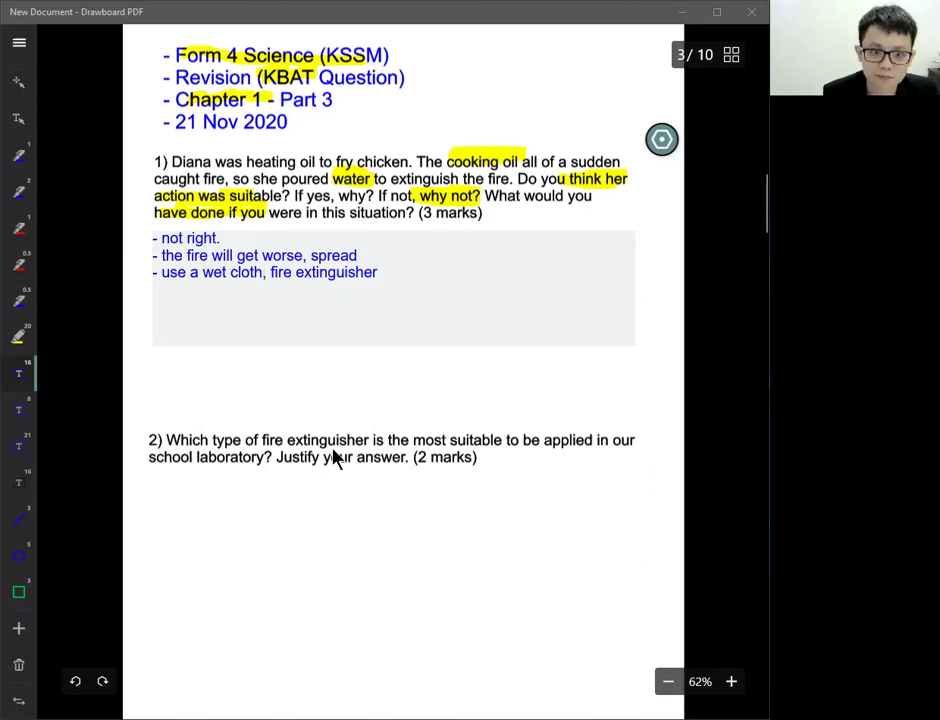
Highlight 'school laboratory', 'Justify your' and '2 marks' in question 2 in yellow
click(17, 340)
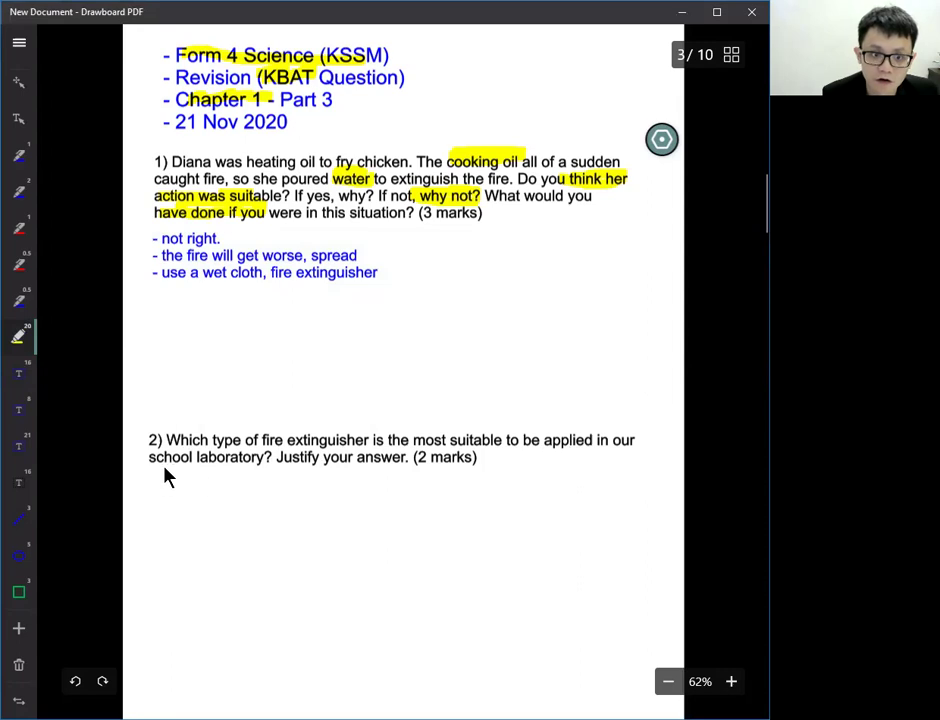
mouse_move(155, 462)
mouse_down()
mouse_move(233, 462)
mouse_move(214, 466)
mouse_up()
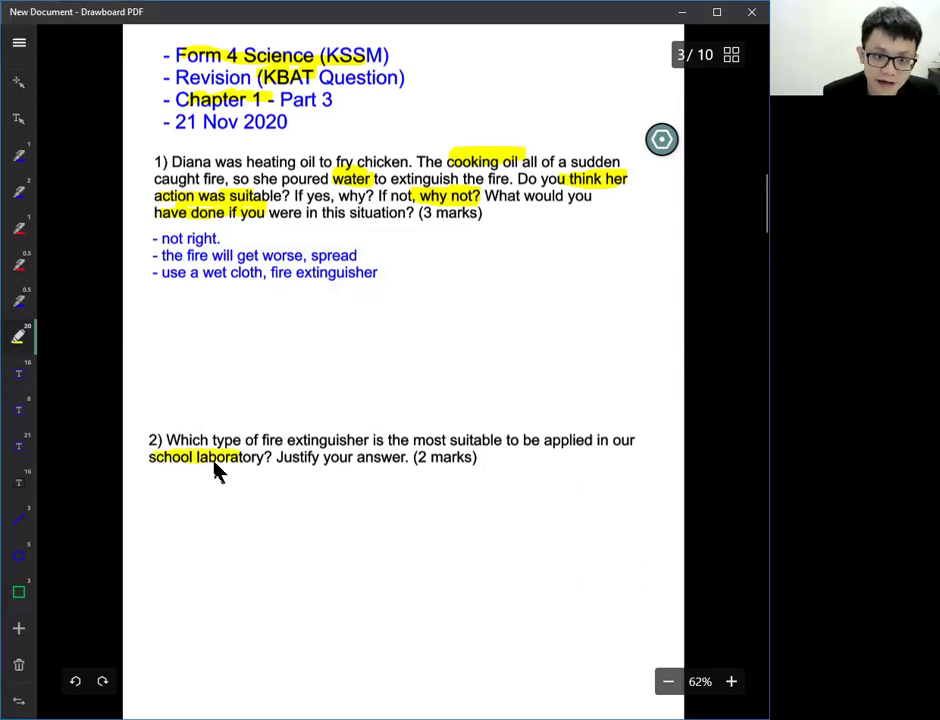
drag(279, 462, 356, 462)
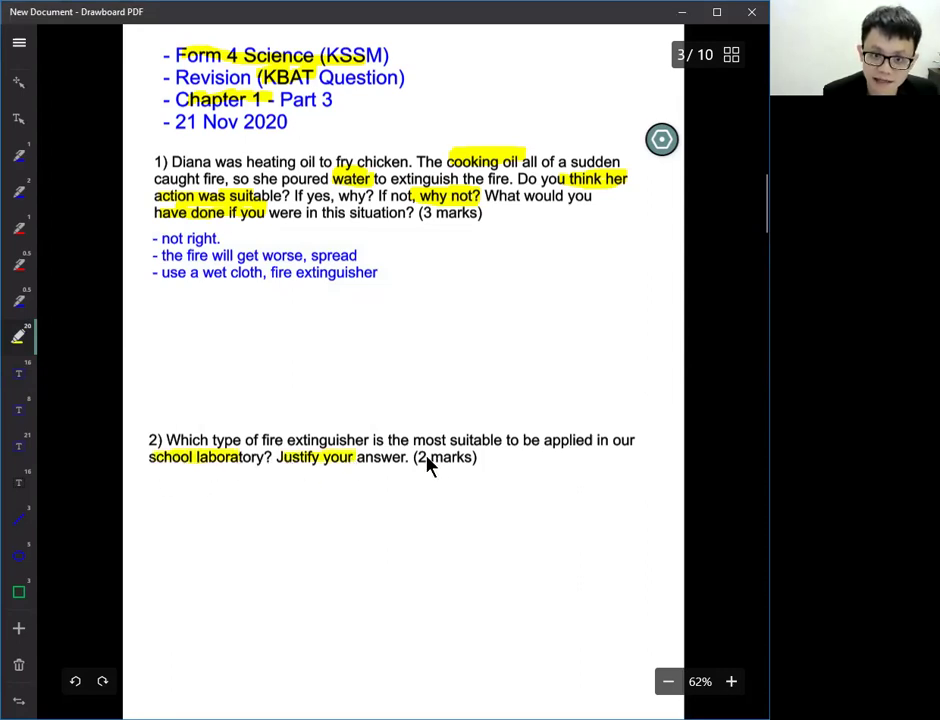
mouse_move(418, 460)
mouse_down()
mouse_move(468, 459)
mouse_move(439, 460)
mouse_up()
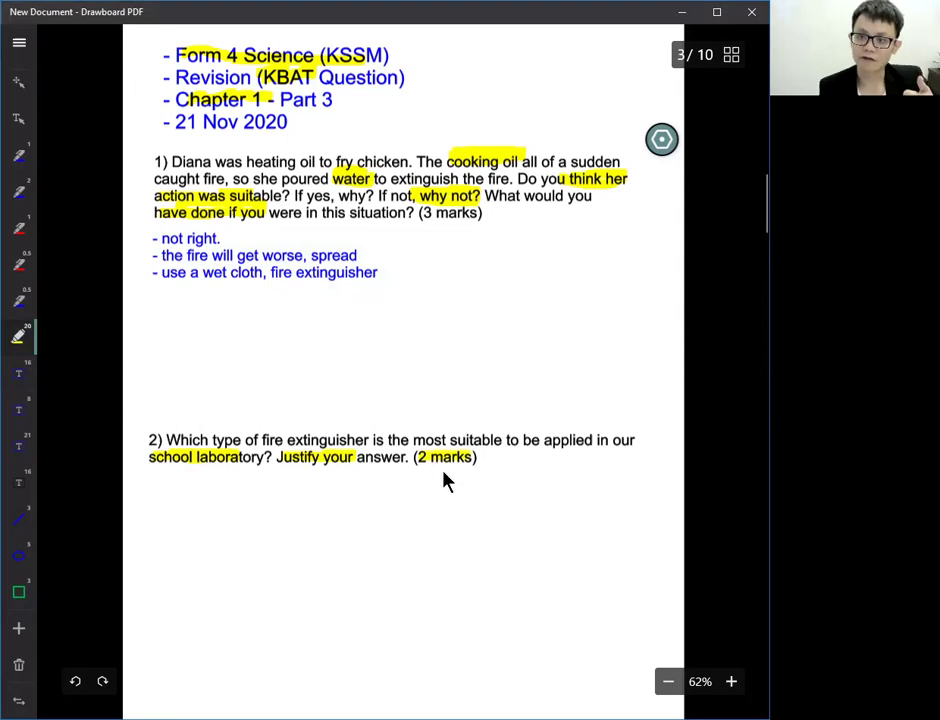